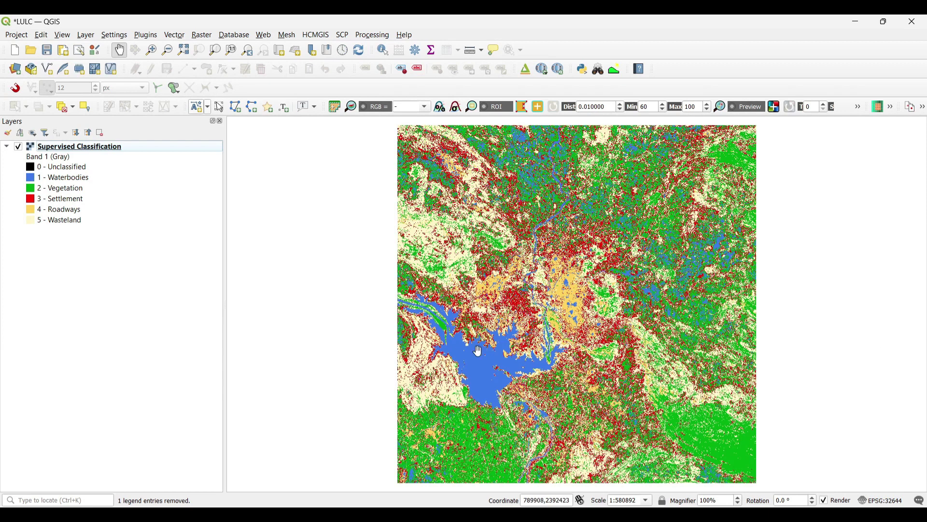
Step: Open SCP's Classification report tool and select the Supervised Classification layer
left_click(344, 36)
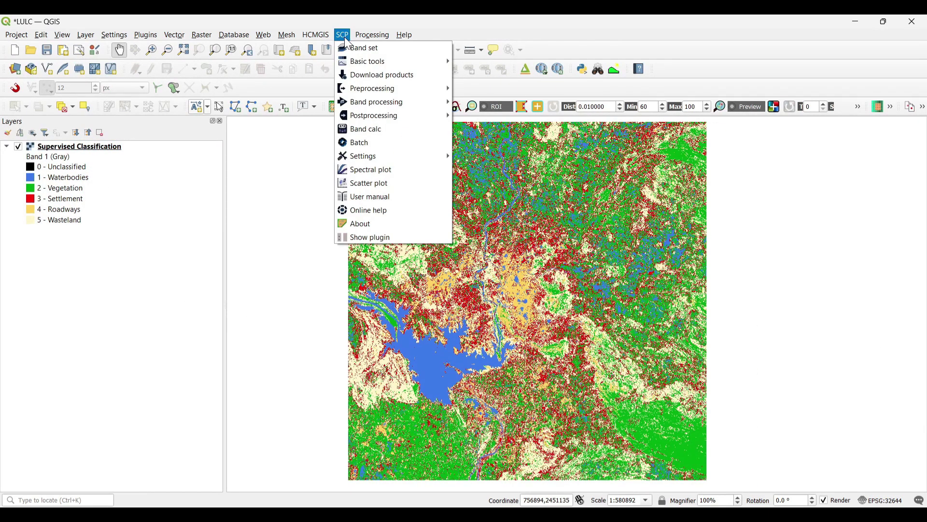
mouse_move(362, 121)
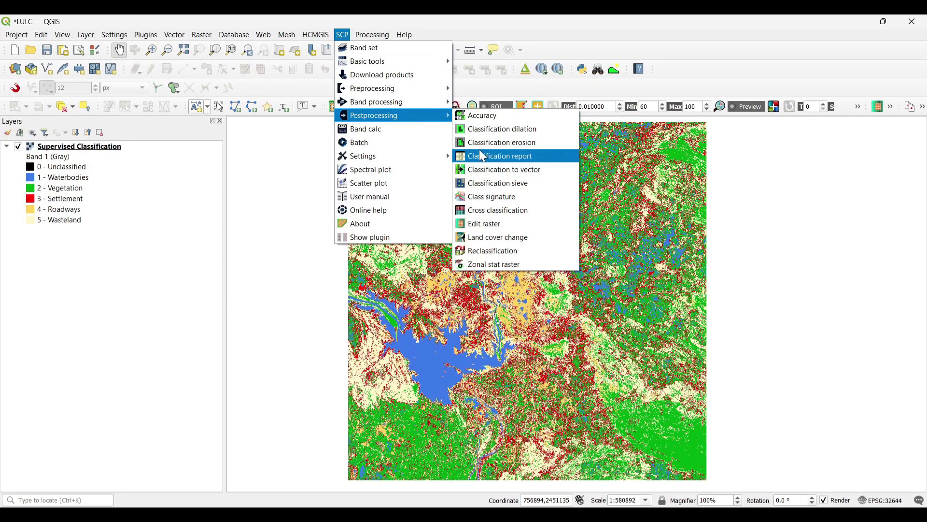
left_click(543, 163)
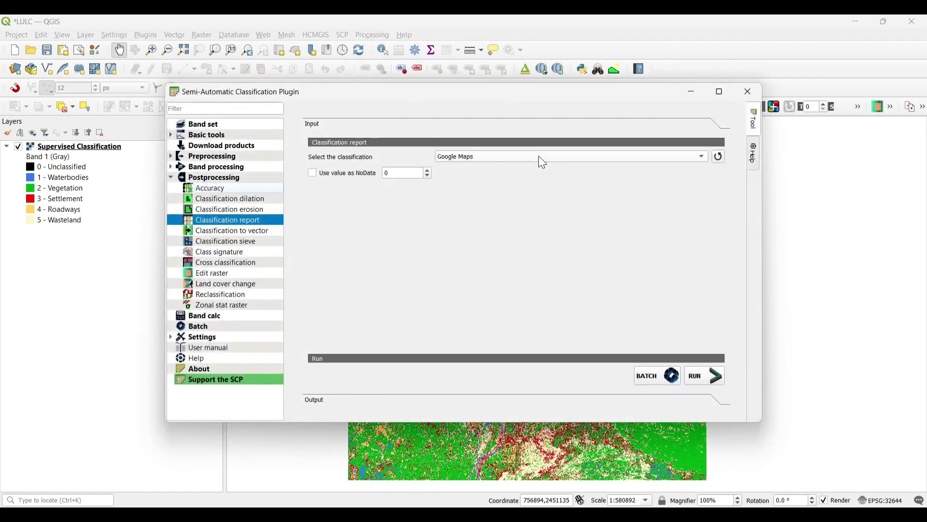
left_click(498, 158)
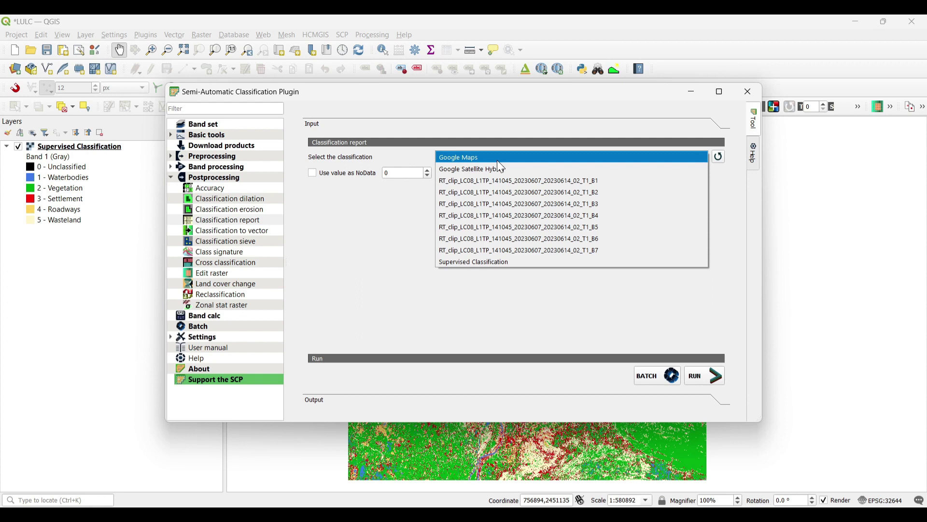
left_click(498, 263)
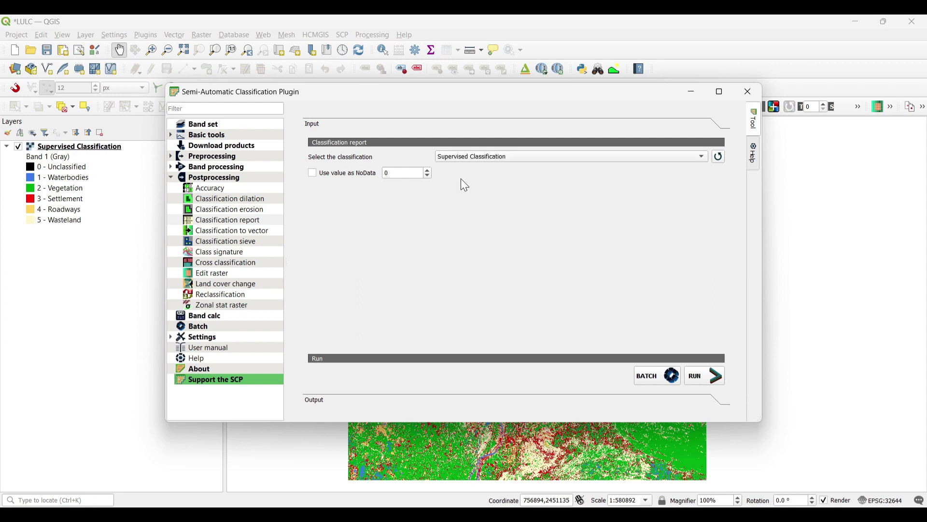
Step: Run the report and name the output CSV 'Supervised classification area'
left_click(706, 378)
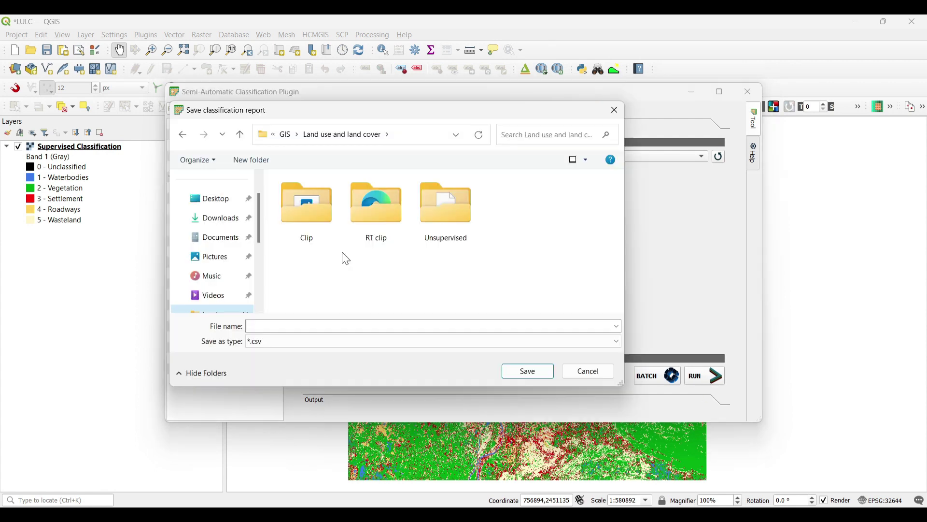
left_click(307, 328)
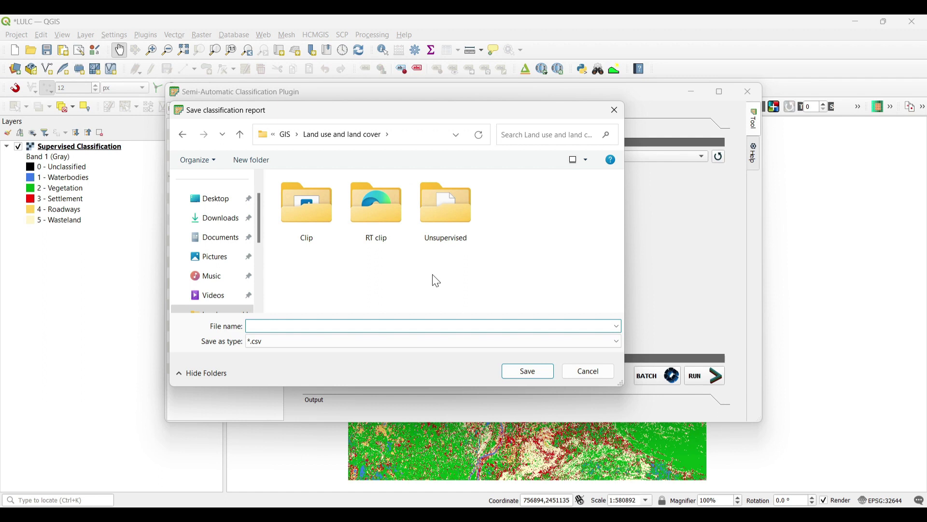
type("Supervi")
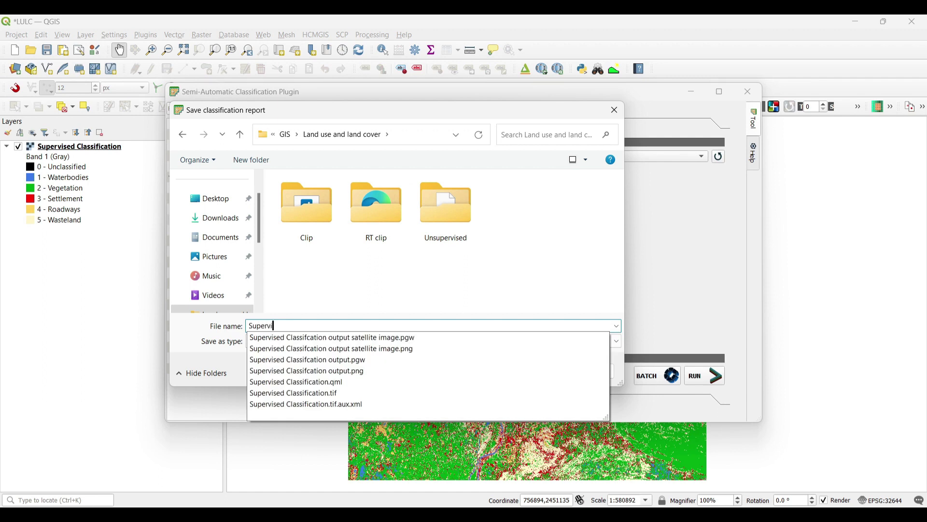
type("sed classifica")
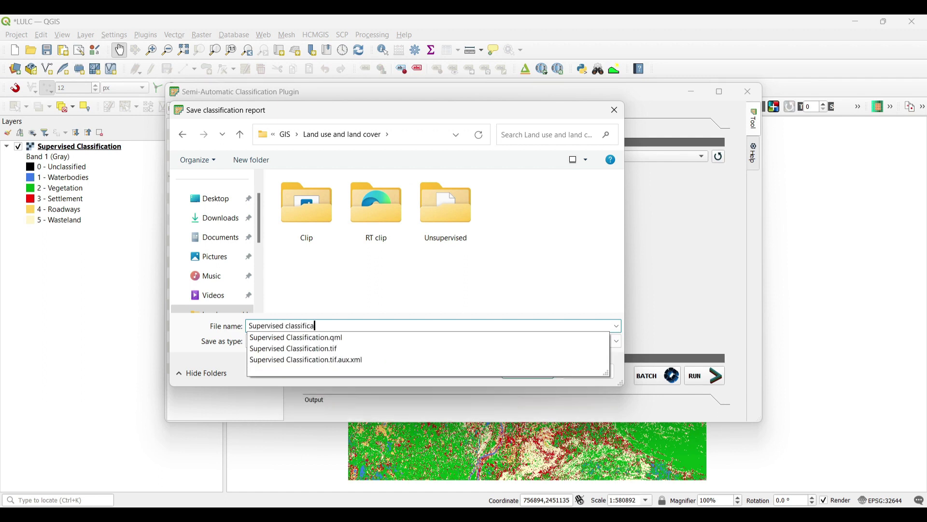
type("tion area")
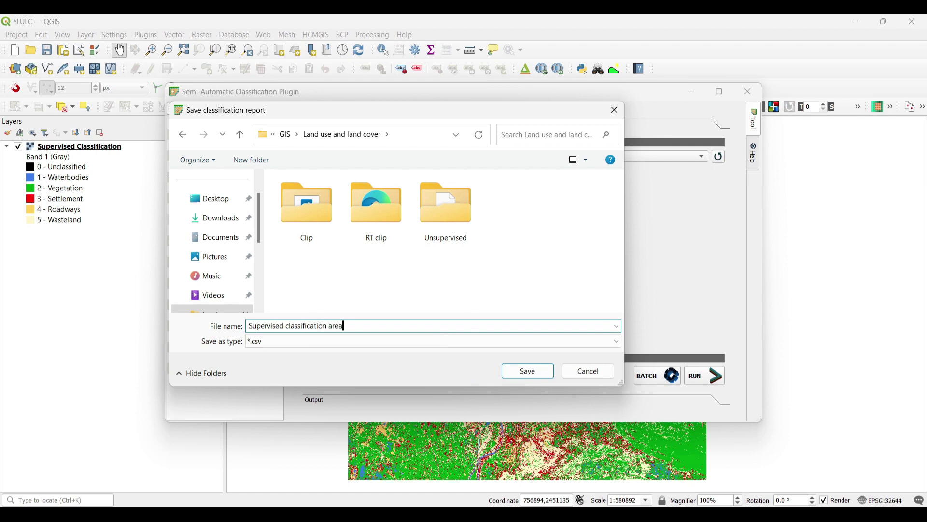
Step: Save the report CSV, then resize and move the SCP window to show the report beside the map
left_click(531, 373)
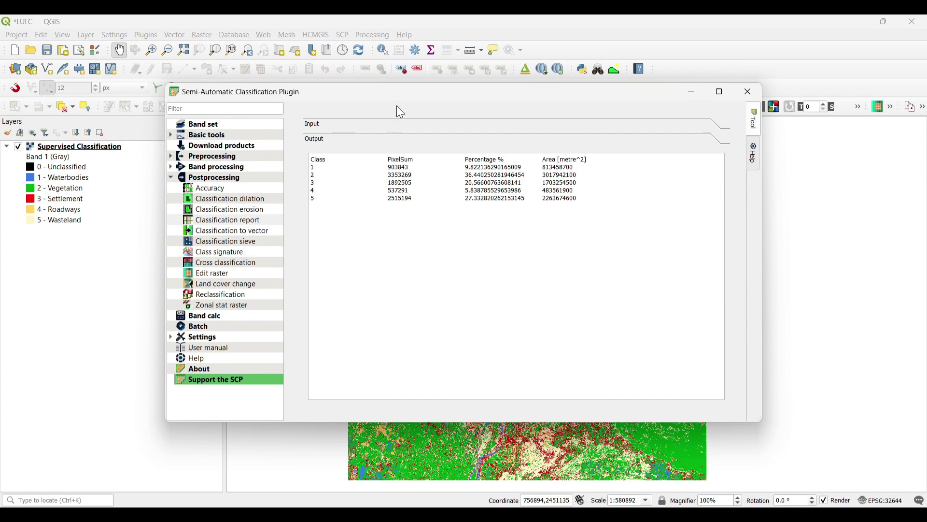
left_click_drag(763, 233, 600, 246)
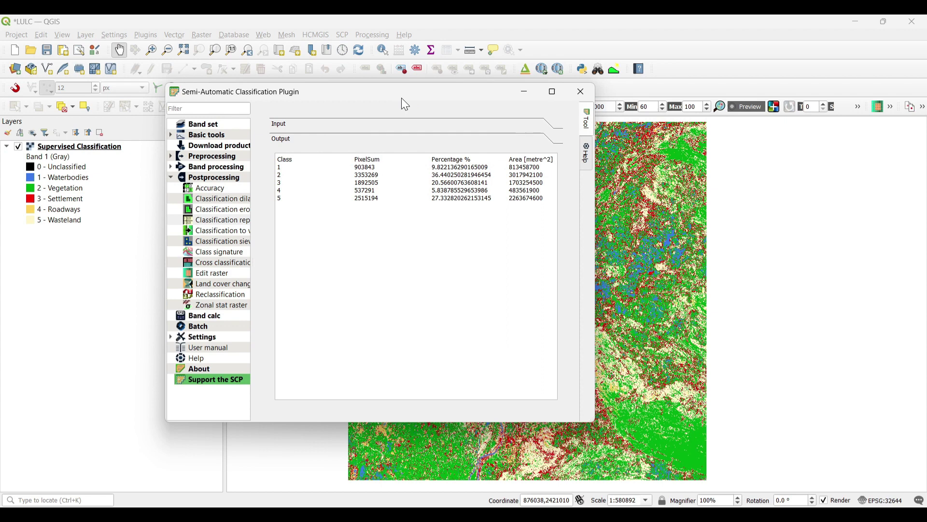
left_click_drag(401, 95, 386, 41)
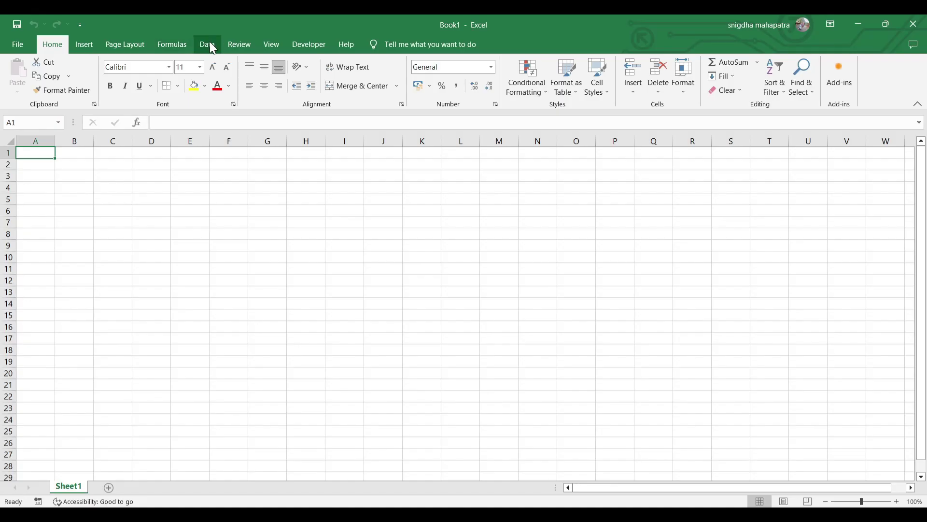
Step: Import the 'Supervised classification area' CSV from Text/CSV and load it into a new sheet
left_click(213, 49)
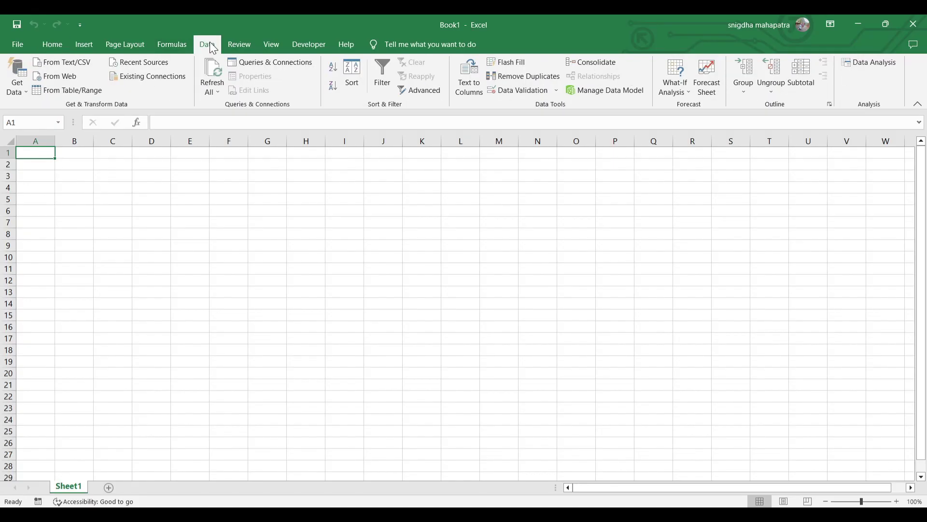
left_click(89, 70)
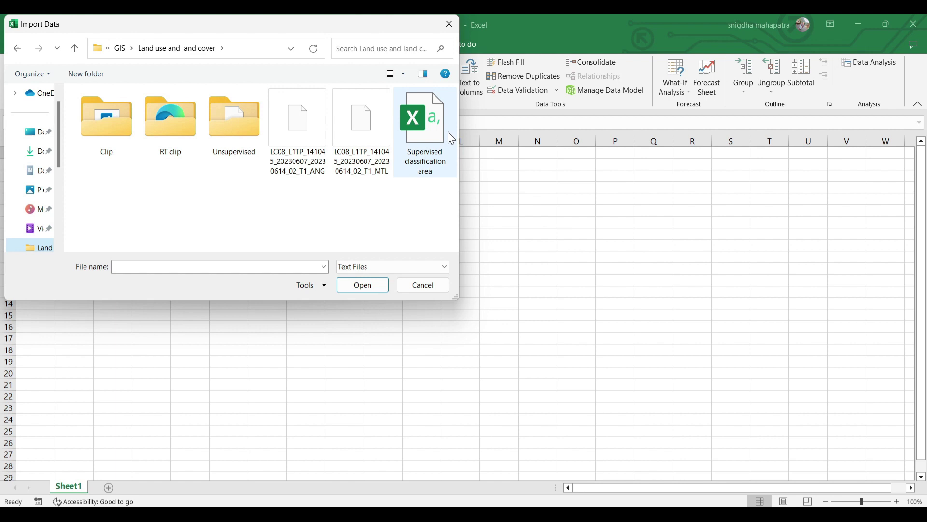
left_click(432, 137)
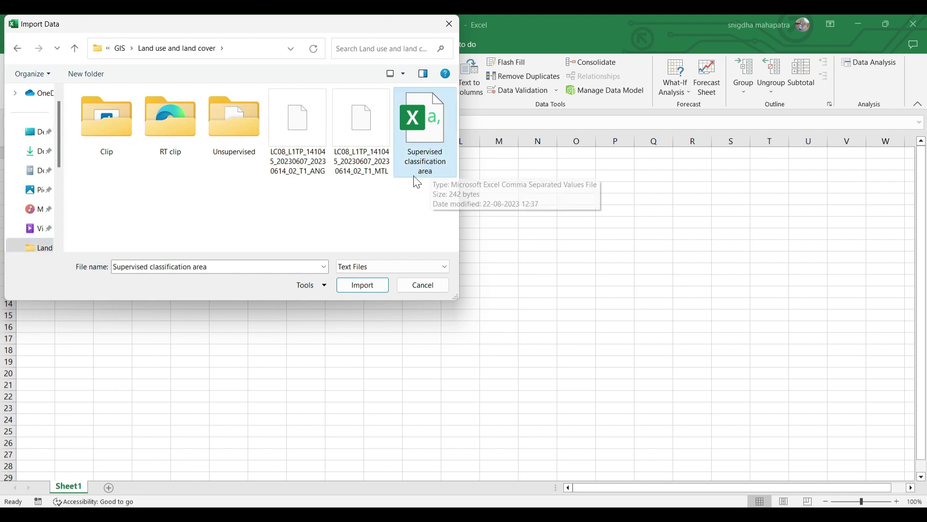
left_click(369, 290)
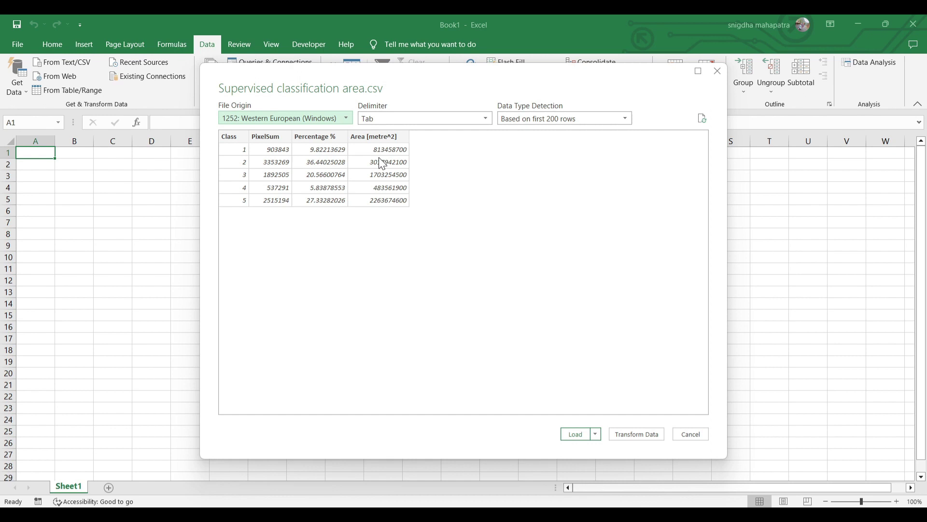
left_click(574, 433)
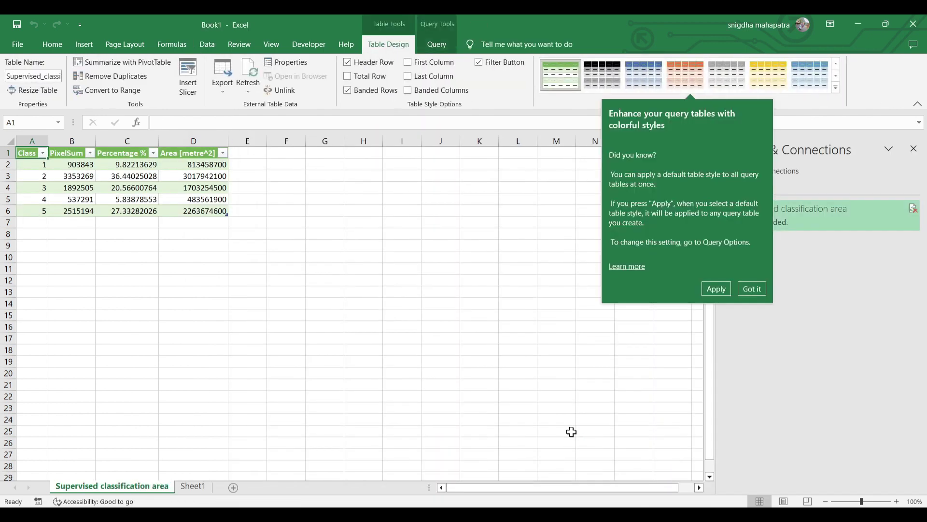
Step: Dismiss the table style tip and select the Percentage % column data
left_click(752, 288)
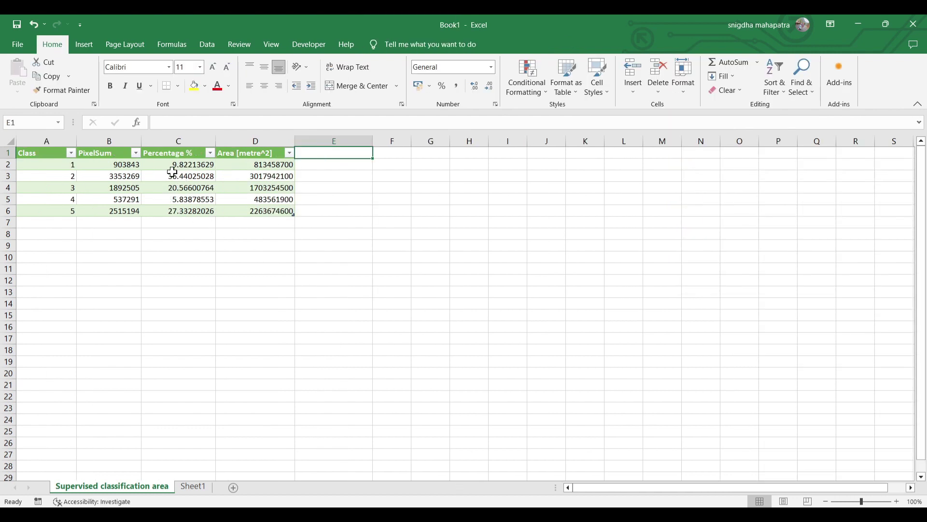
left_click(170, 141)
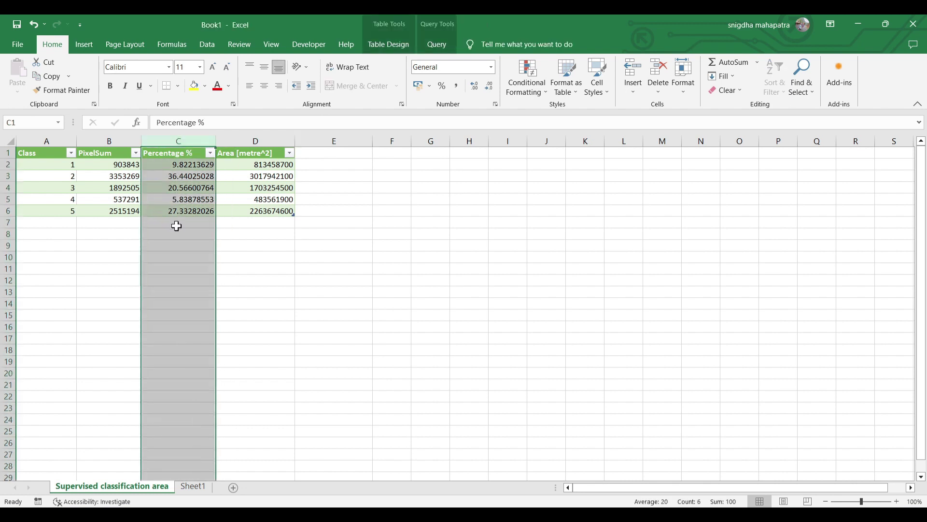
left_click(149, 218)
key("ctrl+a")
Step: Enter =SUM(C2:C6) in C7 to total the percentages to 100
left_click(151, 222)
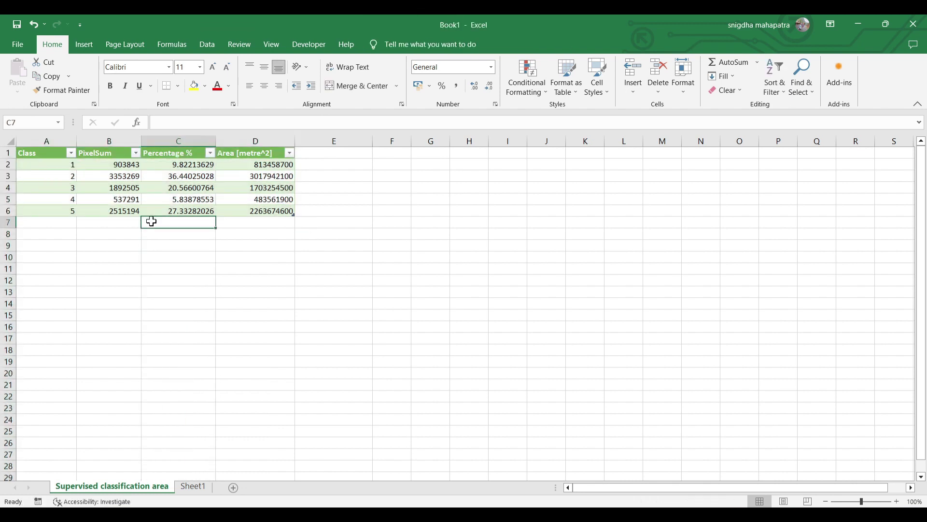
double_click(151, 221)
type("=")
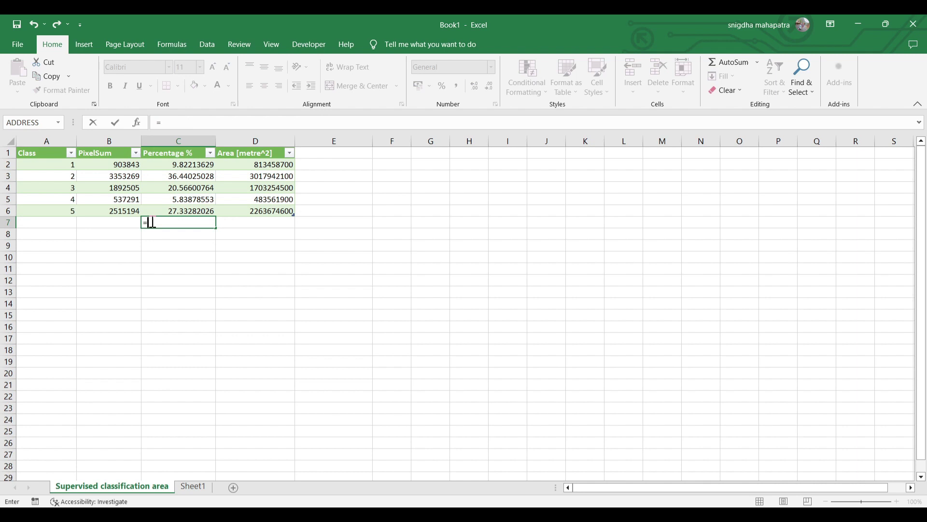
type("s")
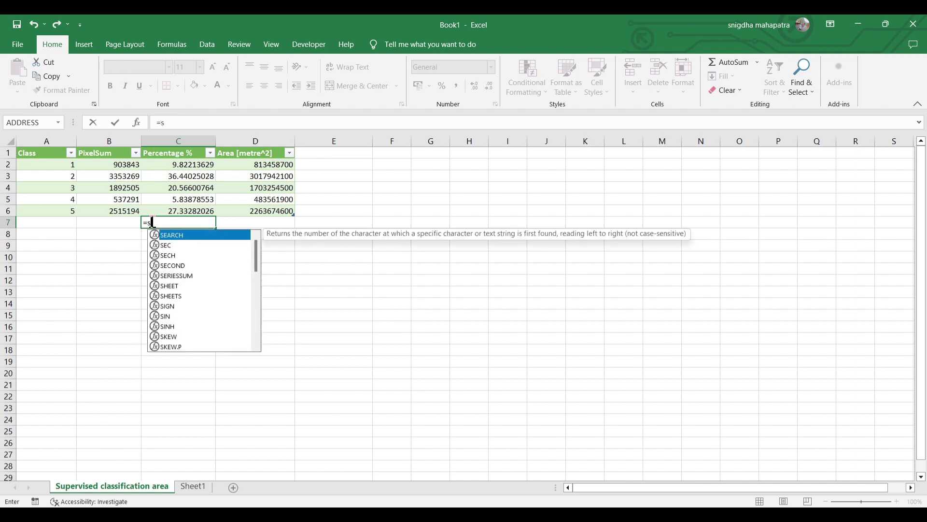
type("u")
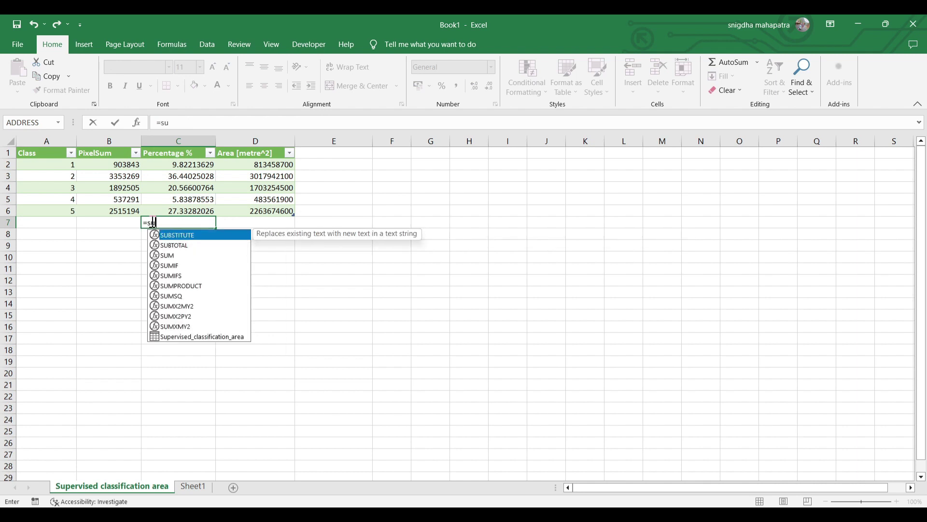
left_click(171, 254)
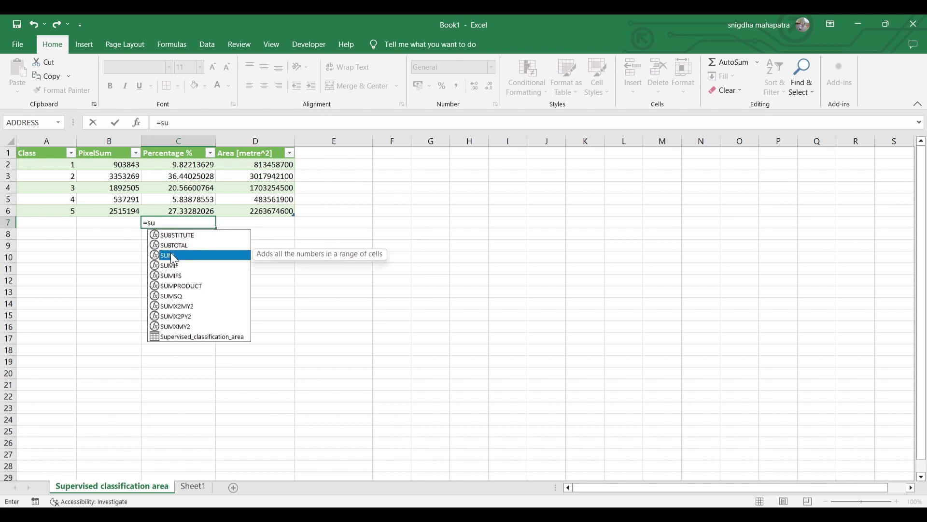
double_click(171, 253)
left_click(193, 162)
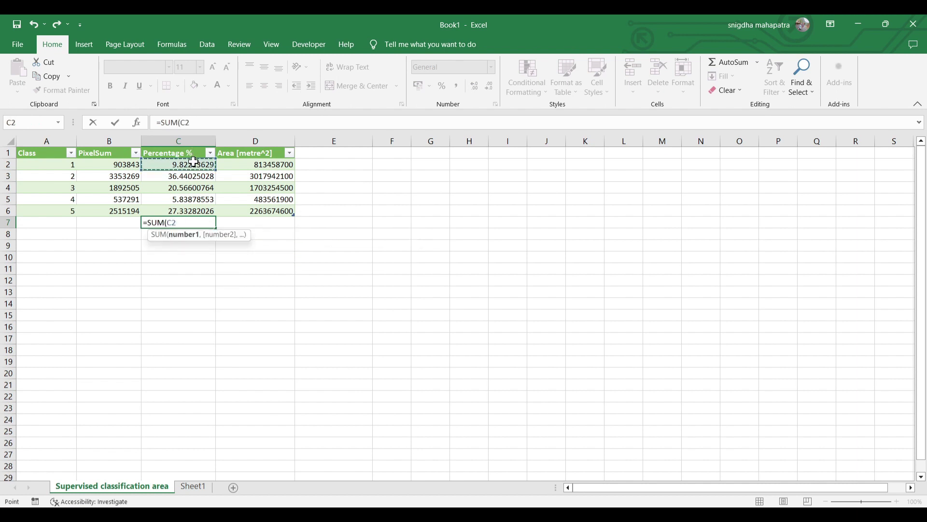
left_click_drag(193, 162, 197, 211)
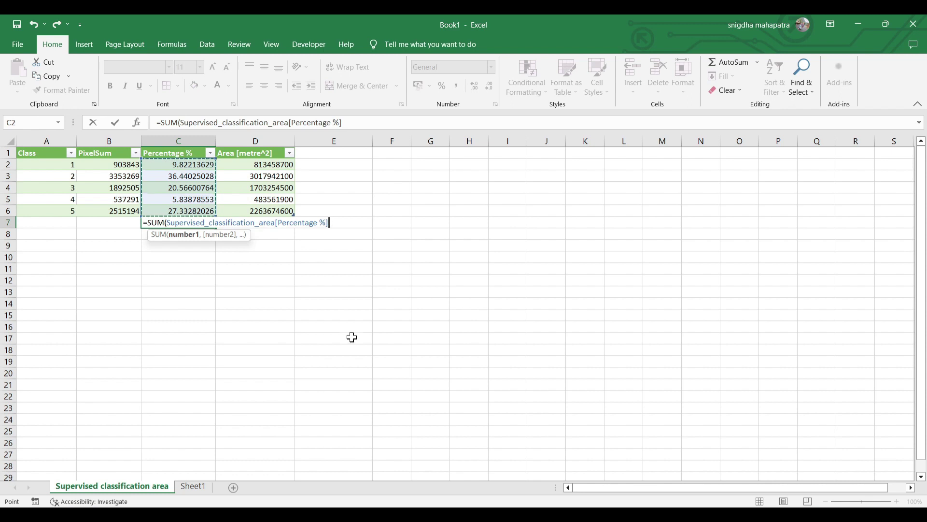
key("Return")
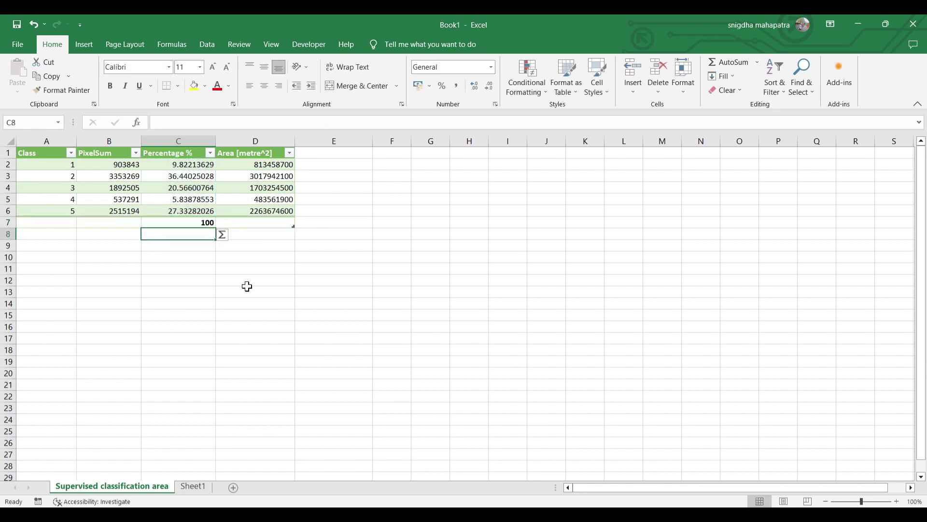
left_click(182, 220)
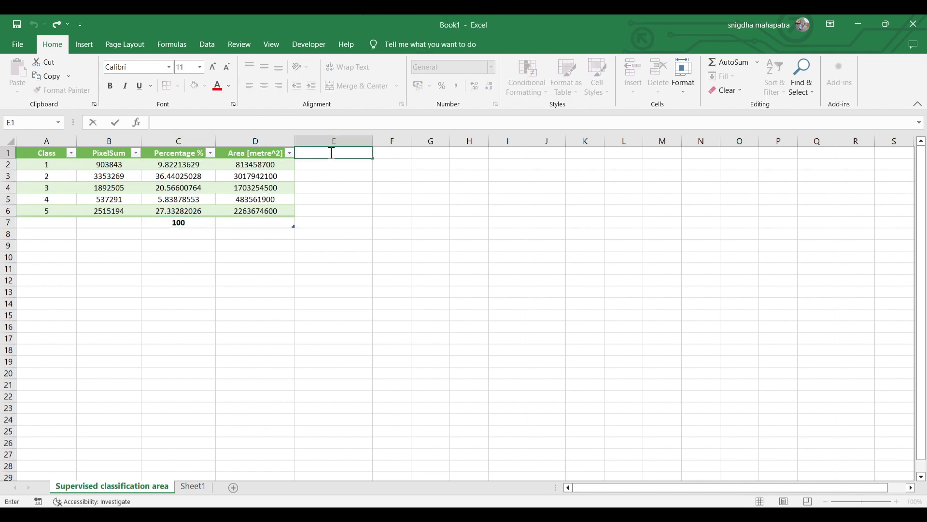
Step: Add a centred 'Area in sq km' column heading in E1
type("Area in sq km")
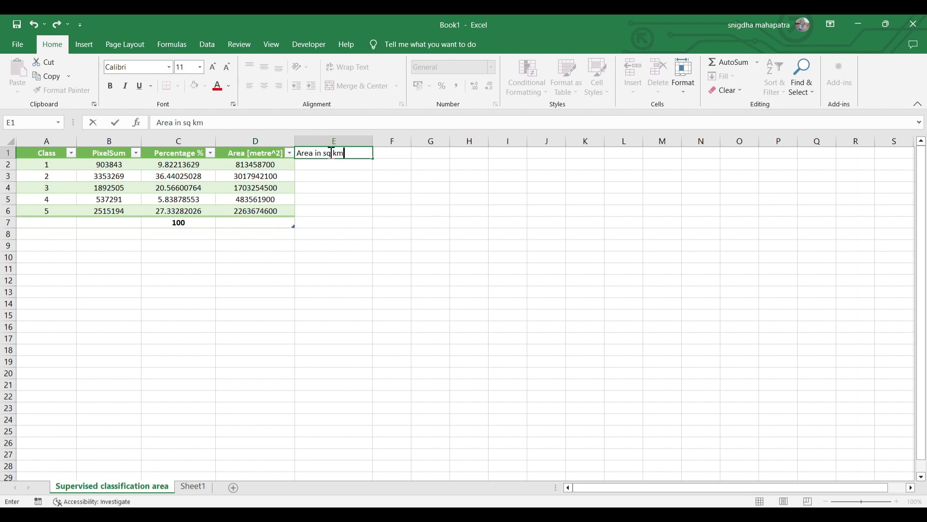
key("Return")
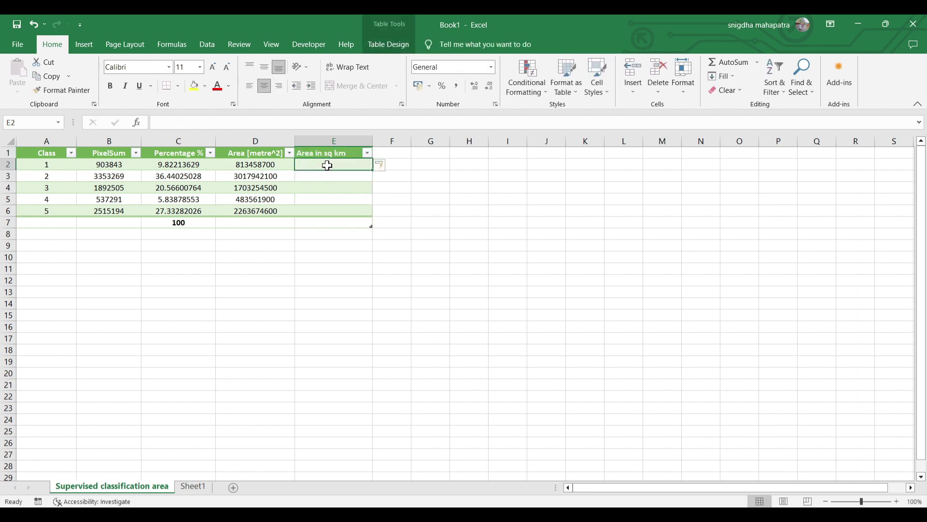
left_click(331, 135)
left_click(264, 85)
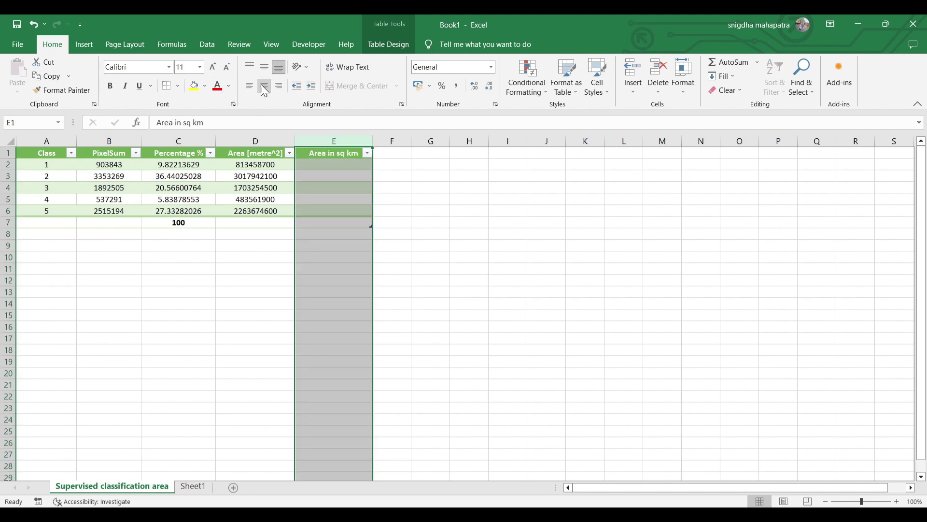
Step: Fill column E with each row's Area [metre^2] divided by 1000000
left_click(318, 169)
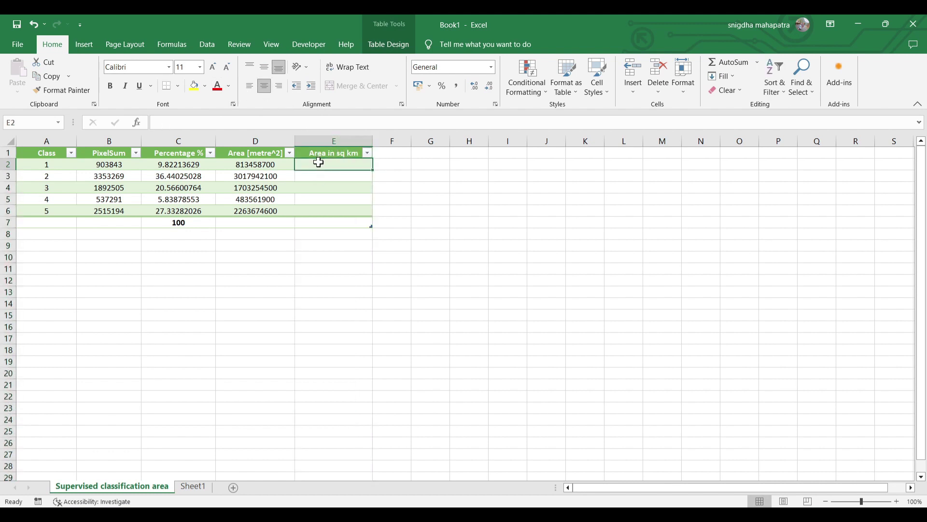
double_click(319, 163)
type("=")
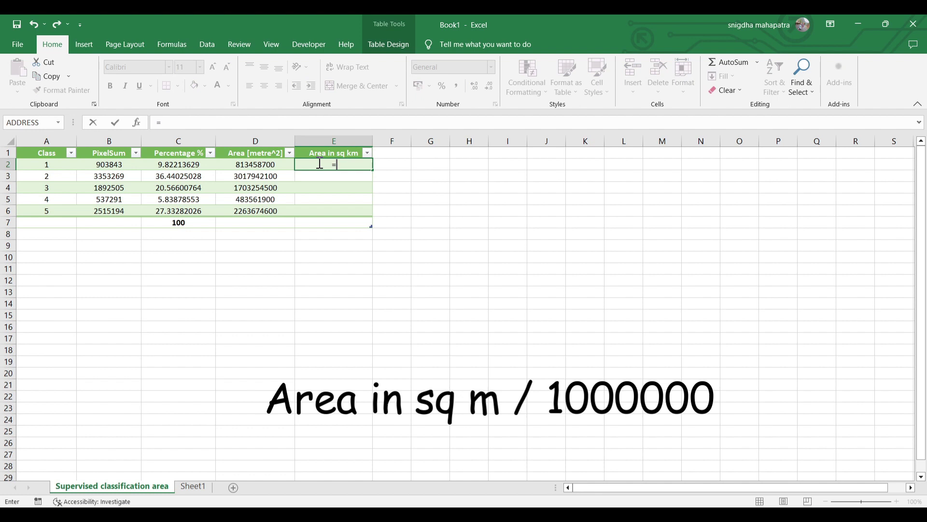
left_click(250, 164)
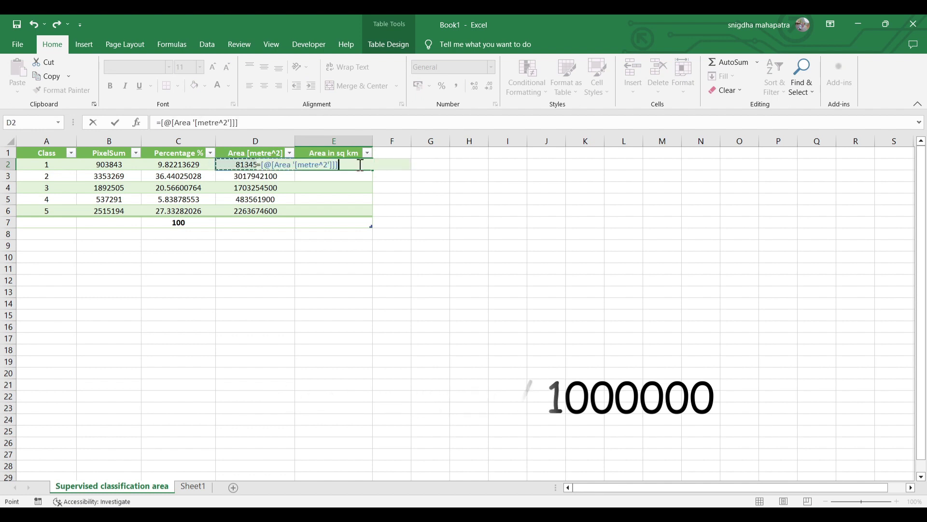
type("/")
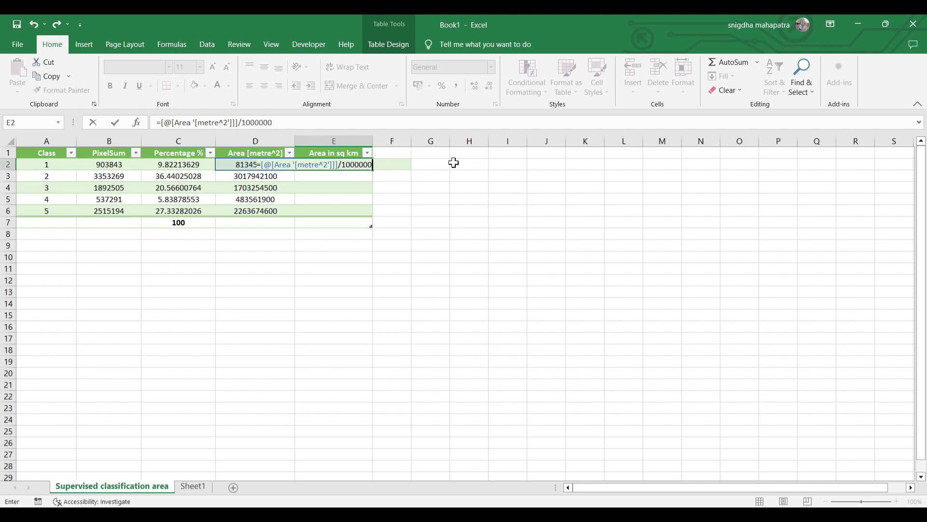
type("1000000")
key("Return")
Step: Sum E2:E6 in E7 to get 8281.8918, then restore down the Excel window
left_click(308, 222)
type("=")
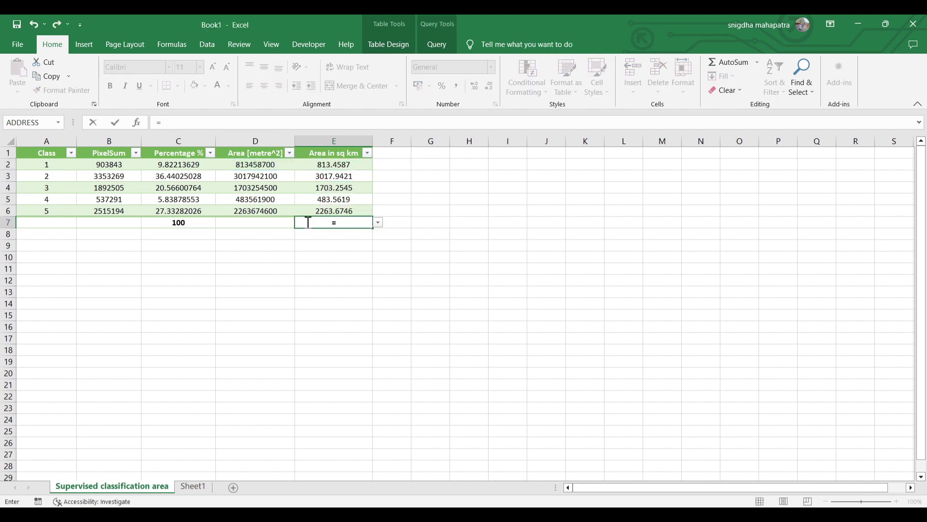
type("su")
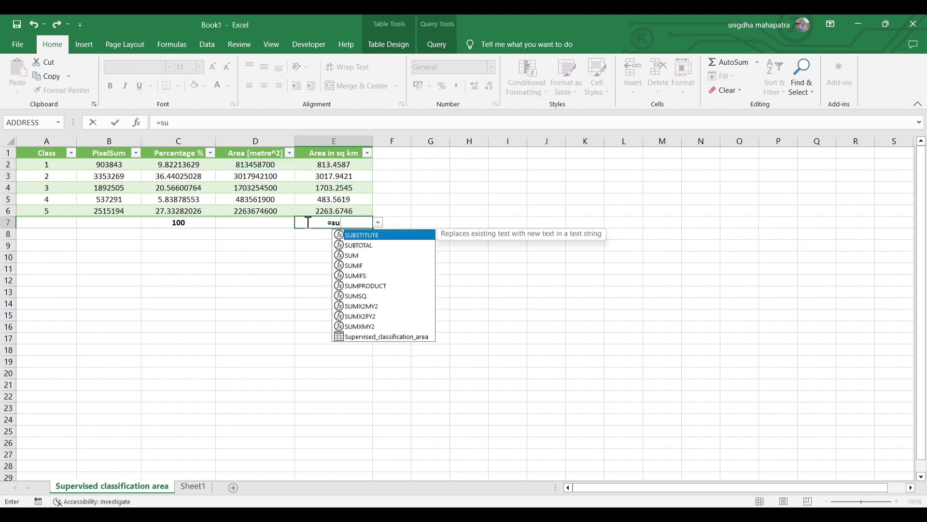
double_click(354, 255)
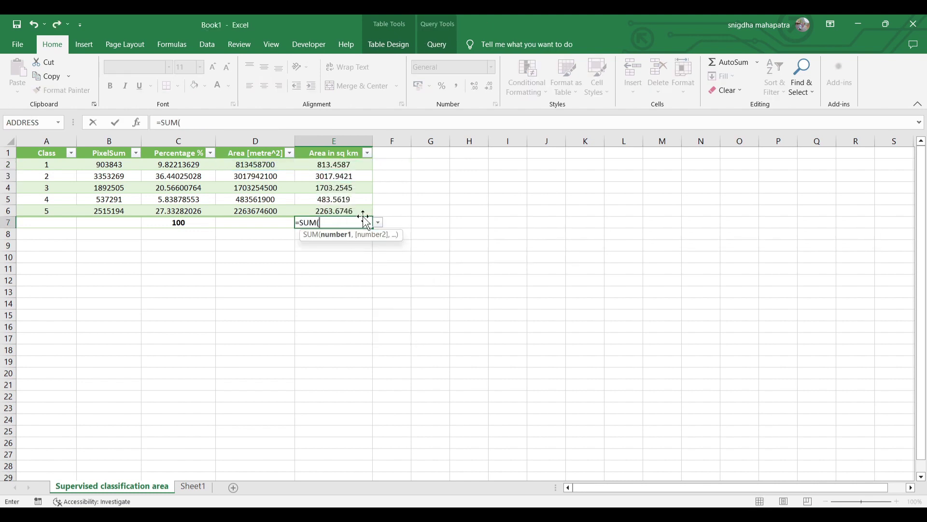
left_click(355, 165)
left_click_drag(356, 165, 356, 211)
key("Return")
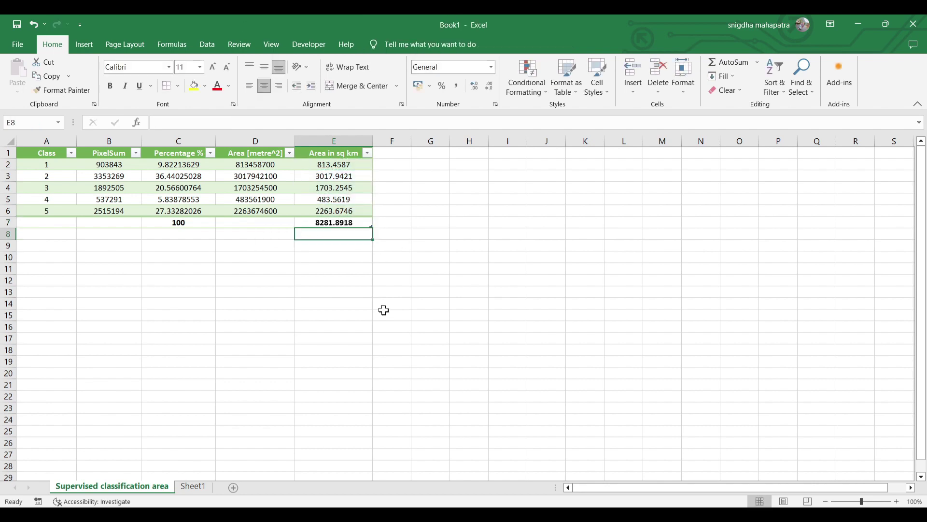
key("super+Down")
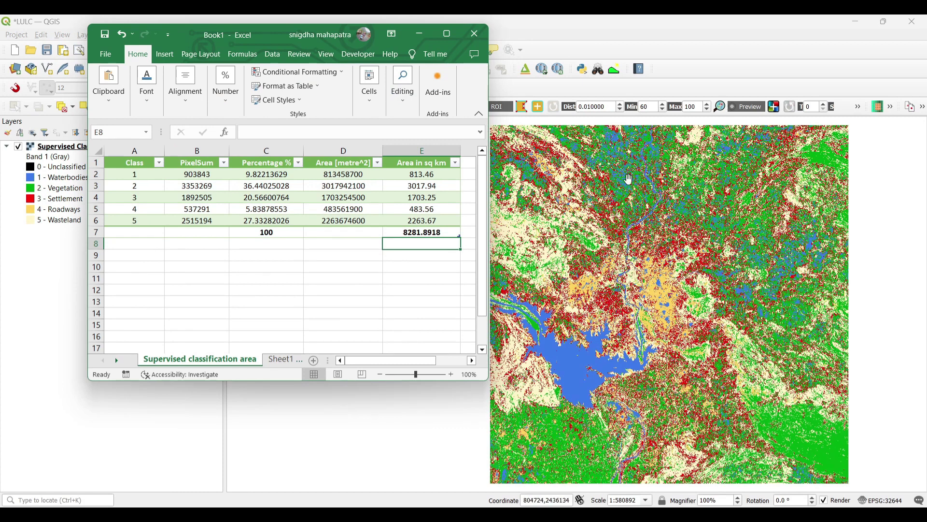